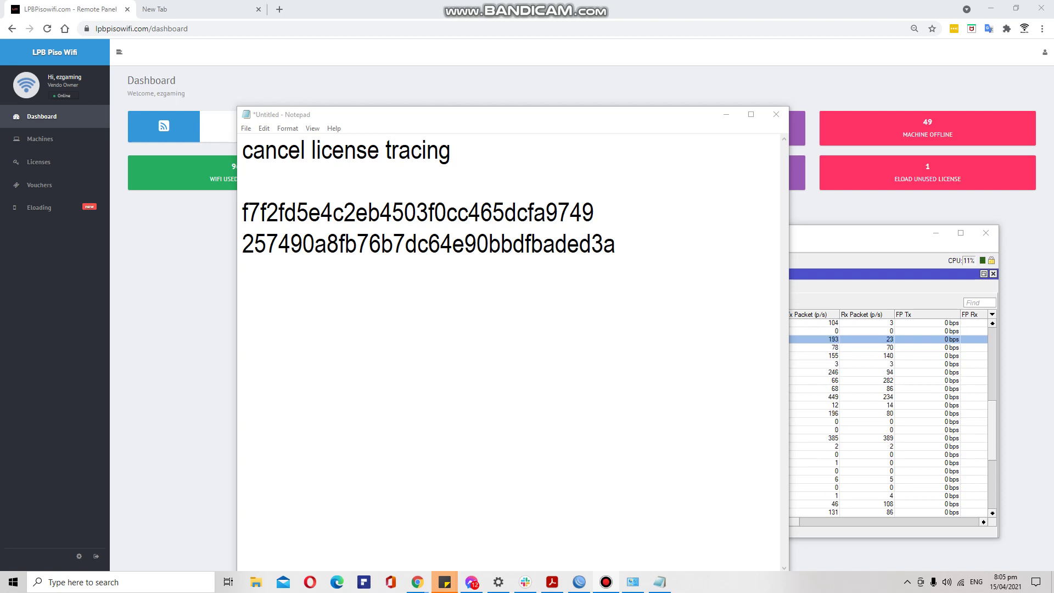
Open a private browsing window and load the lpbpisowifi.com home page.
left_click(208, 7)
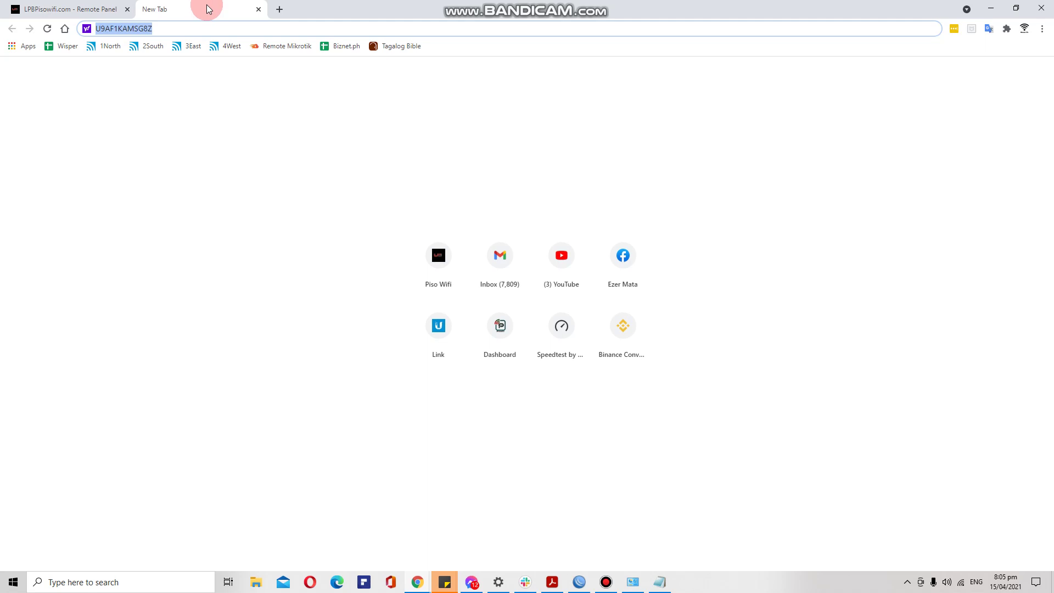
type("Netflix.com")
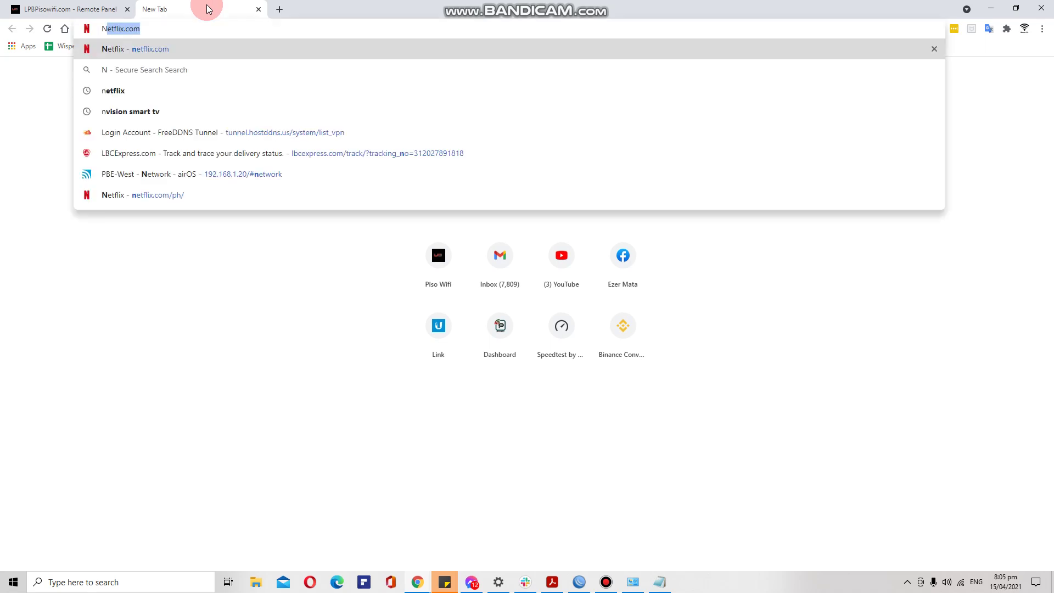
key("ctrl+shift+n")
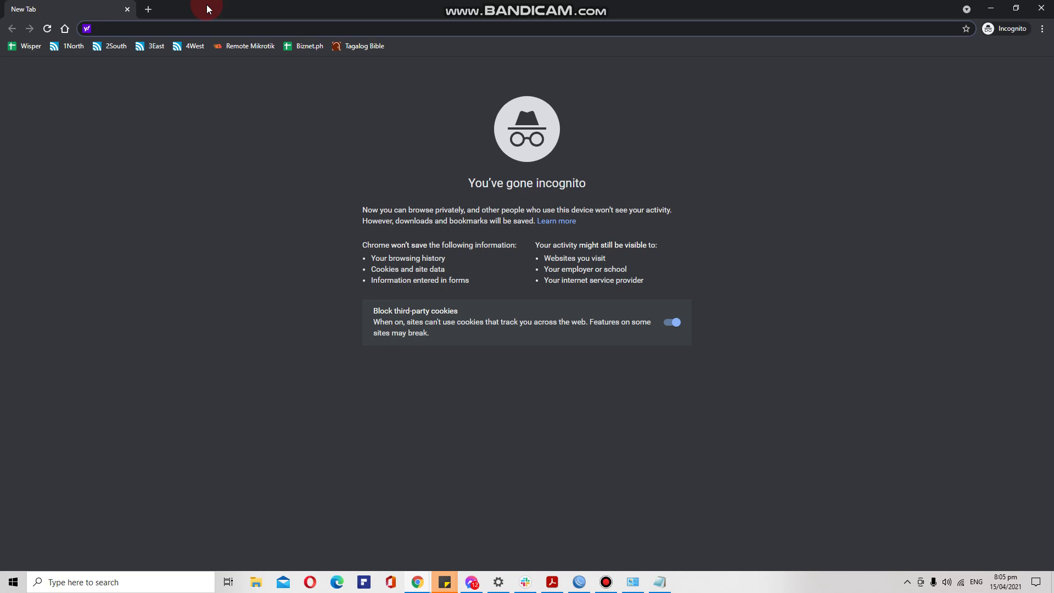
type("lpbpisowifi.com")
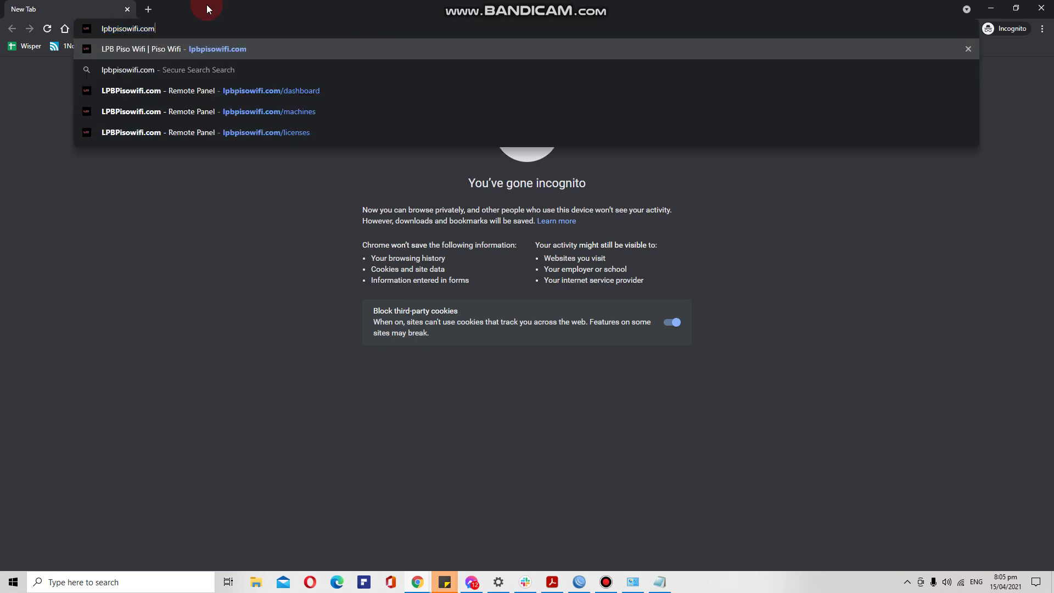
triple_click(159, 29)
left_click(171, 30)
key("Return")
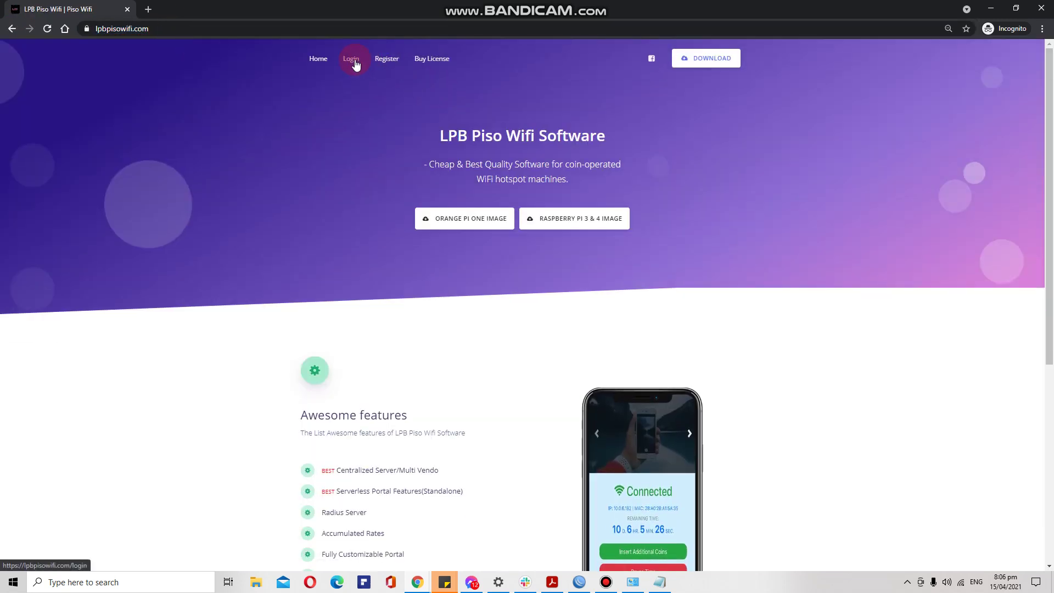
Visit the site's Register page, then its Login page, and minimize the private window.
left_click(390, 60)
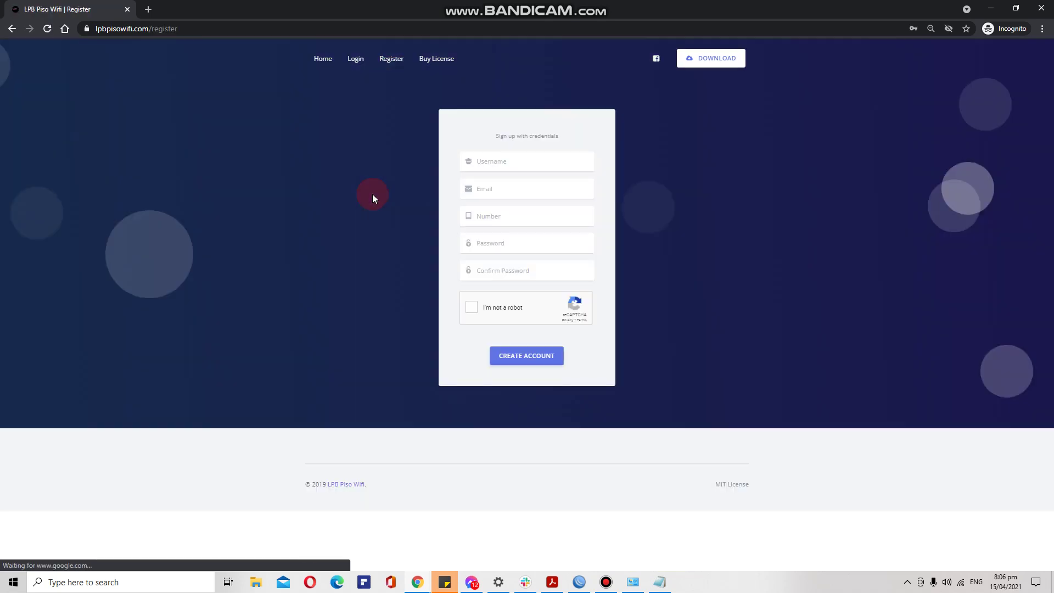
left_click(499, 161)
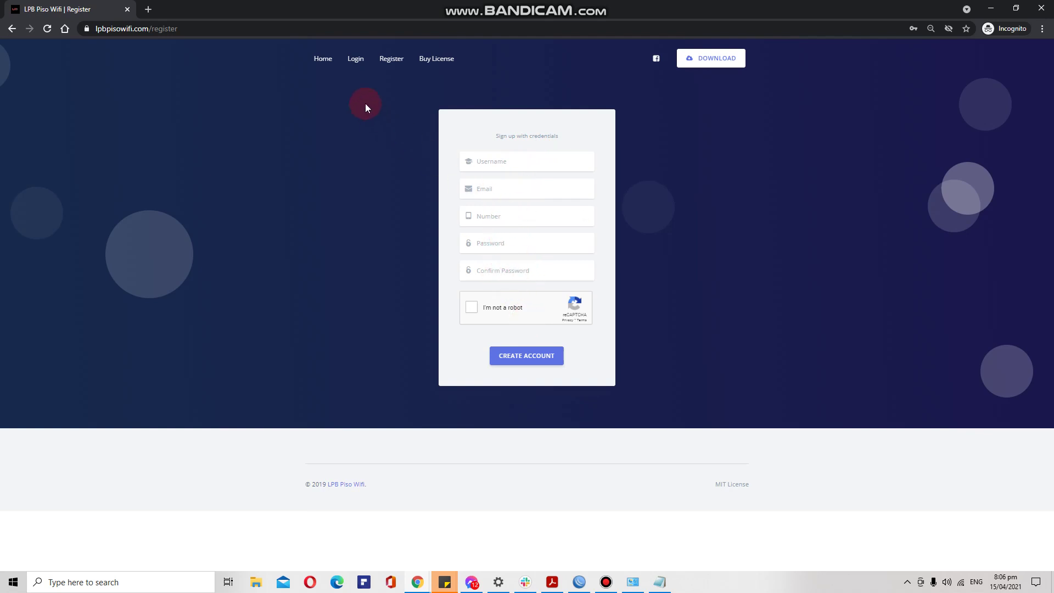
left_click(355, 59)
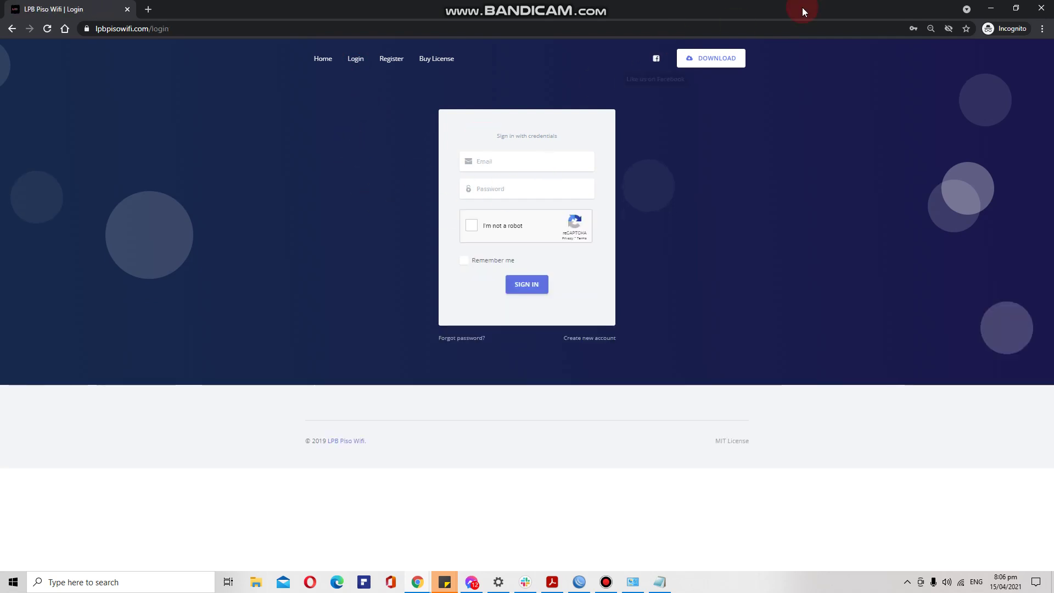
left_click(991, 8)
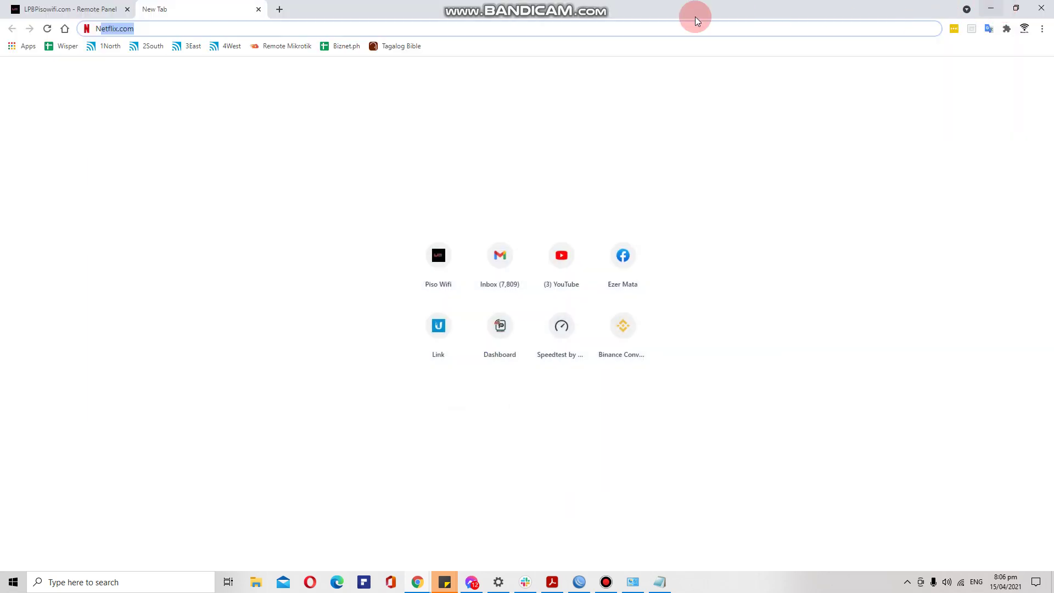
Copy the Radius Server ID from the Remote Panel dashboard and dismiss the Success dialog.
left_click(64, 7)
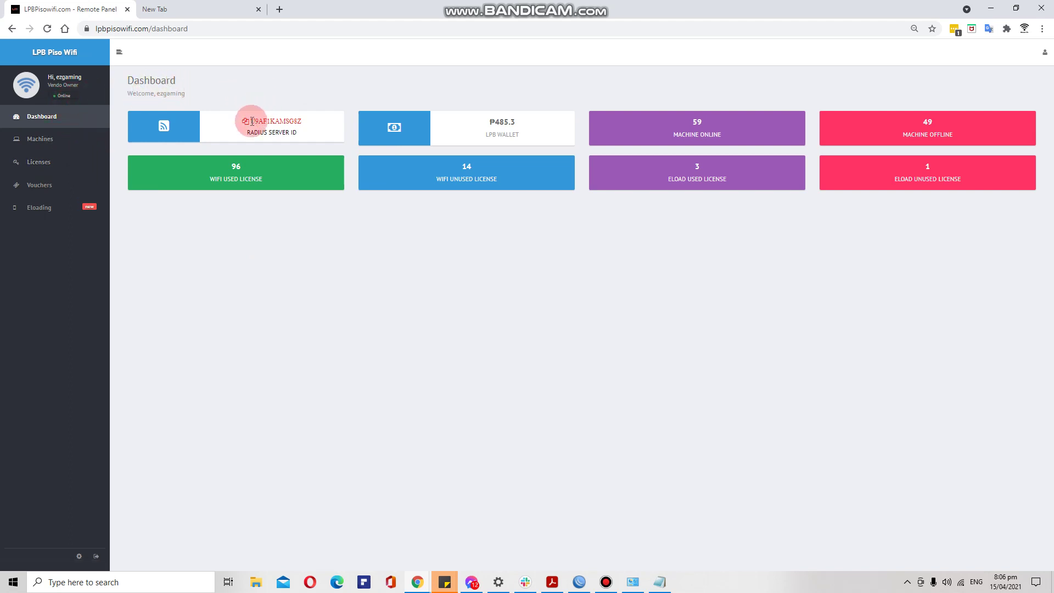
left_click_drag(252, 121, 299, 135)
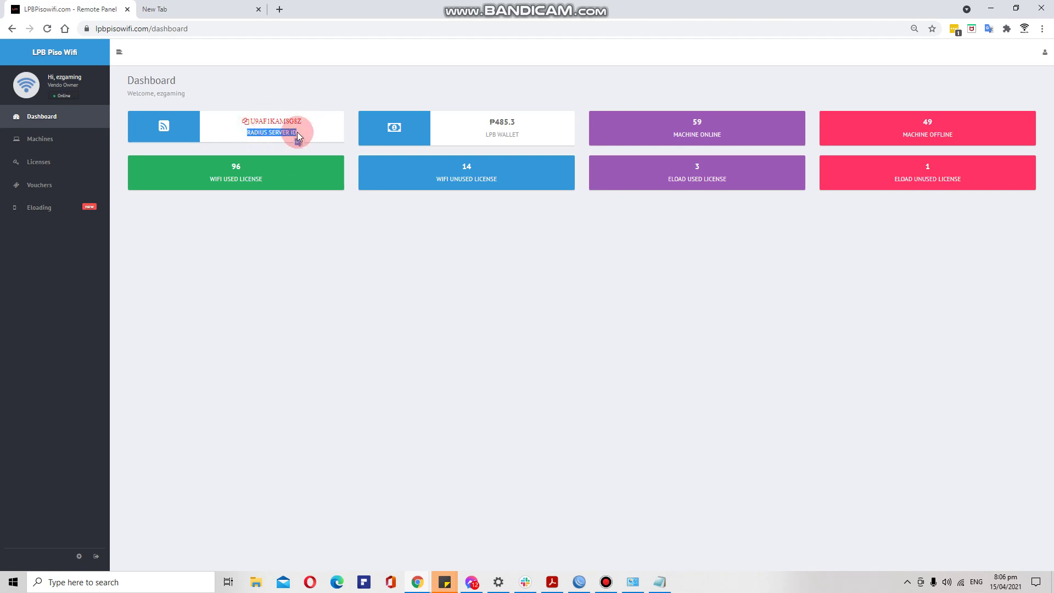
left_click(238, 126)
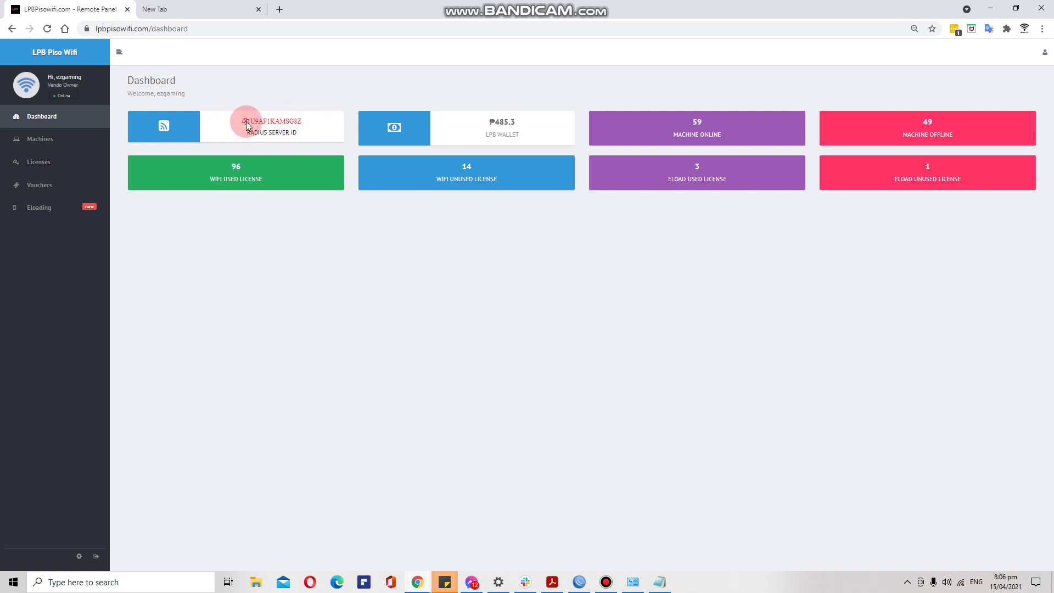
left_click(247, 126)
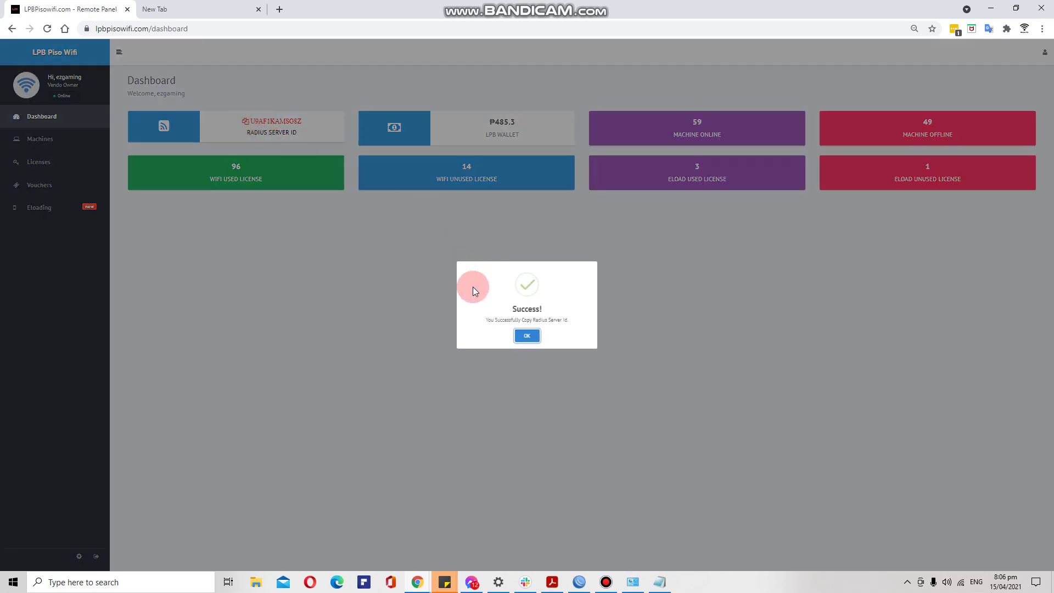
left_click(526, 337)
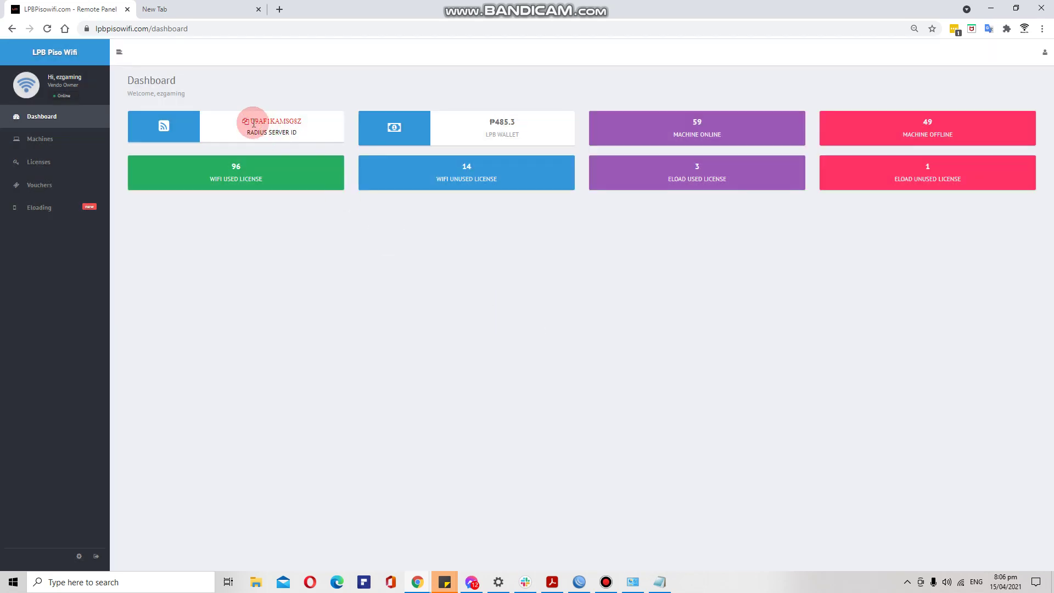
left_click(235, 8)
Paste the copied Radius Server ID into the new tab's address bar to check it, then close that tab.
type("Netflix.com")
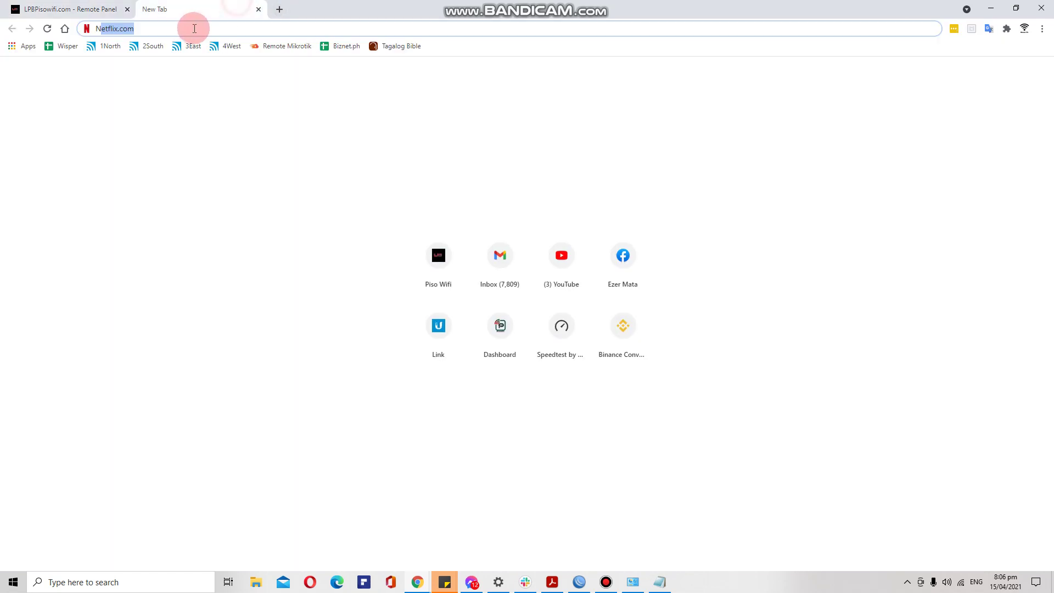
key("ctrl+a")
key("ctrl+v")
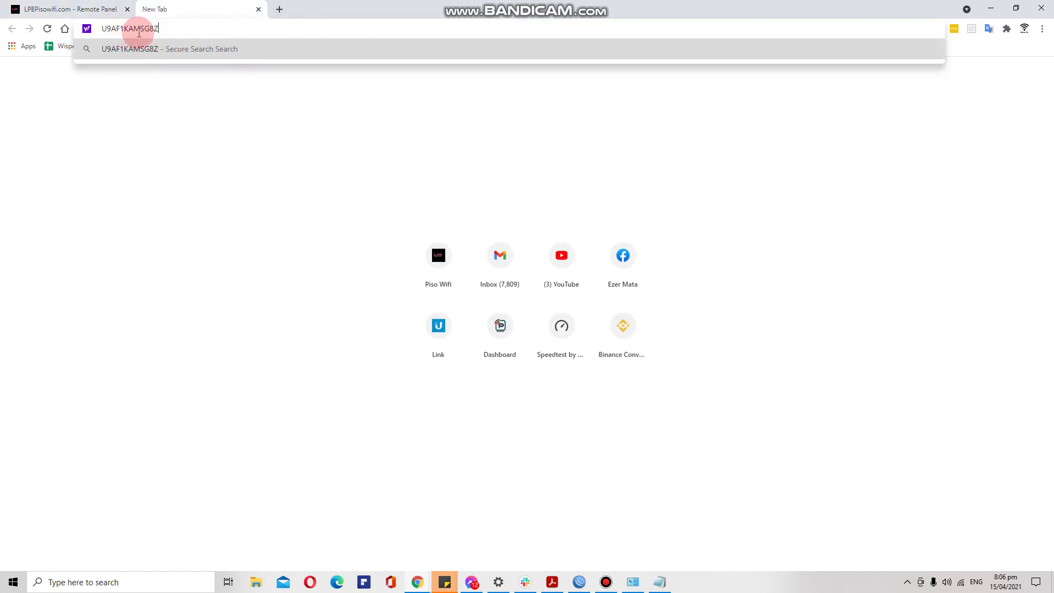
left_click(259, 10)
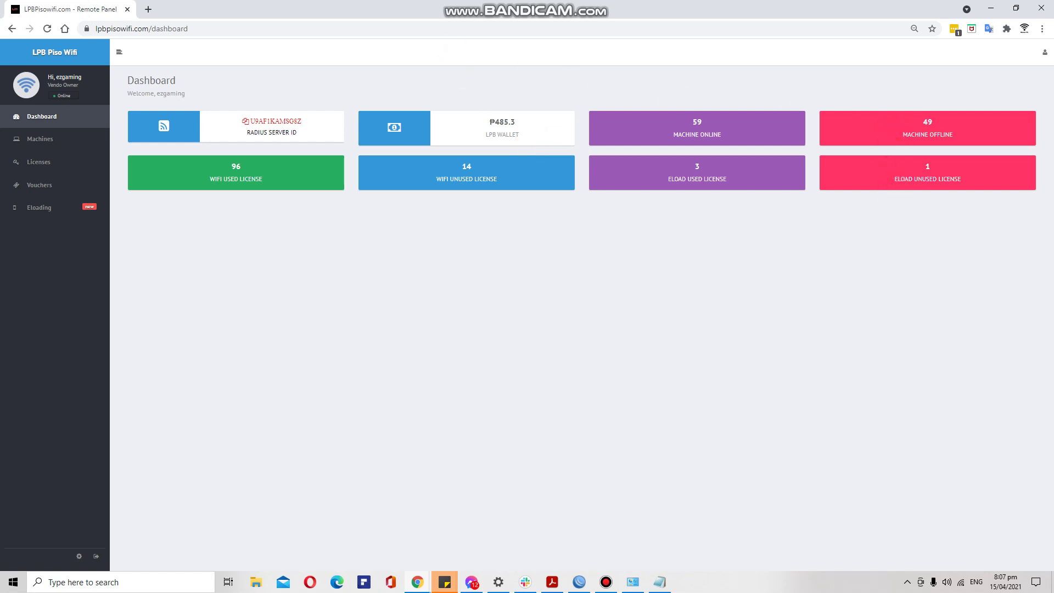
Toggle the developer tools and open a fresh blank tab.
key("F12")
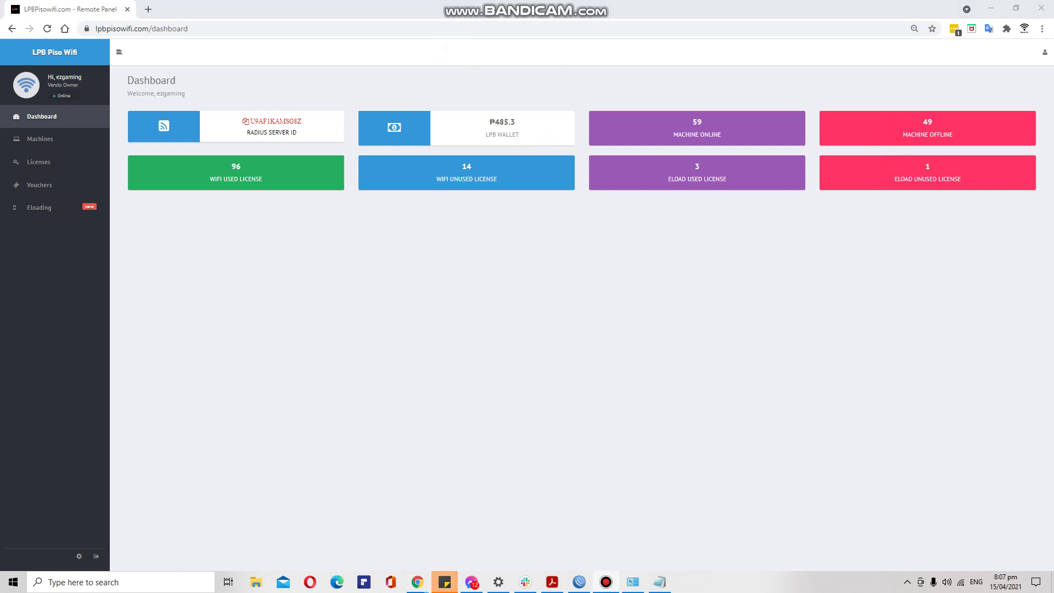
left_click(735, 222)
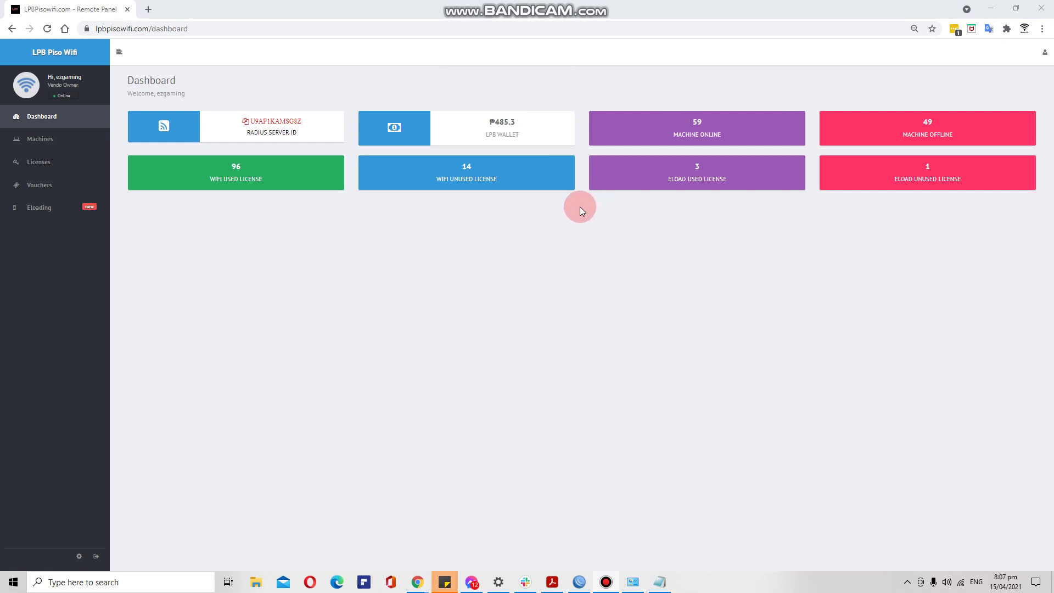
left_click(153, 11)
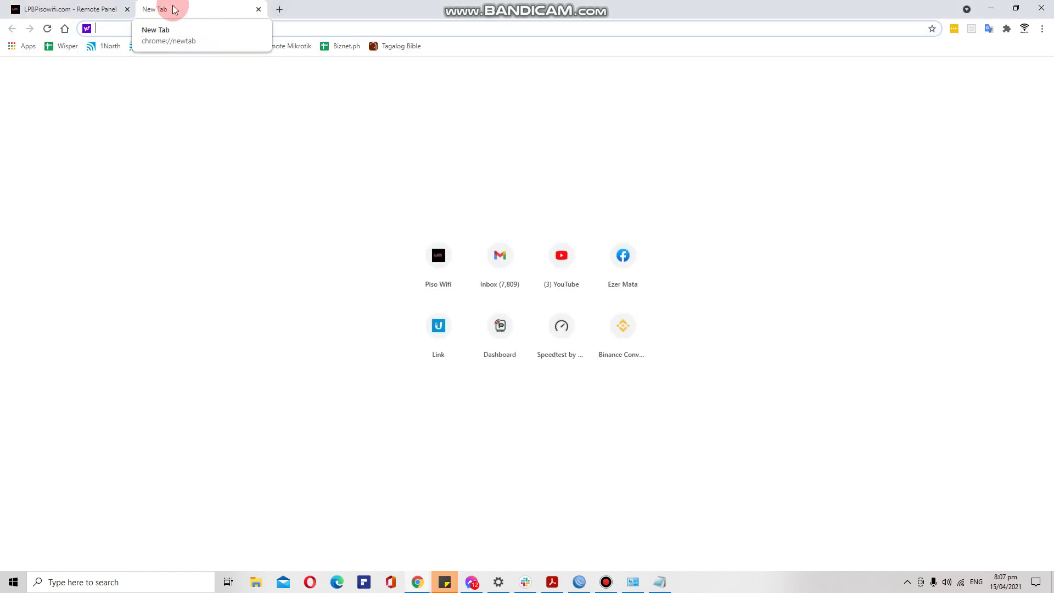
Load 10.0.0.1/admin and enter the admin username and password on the sign-in page.
type("1")
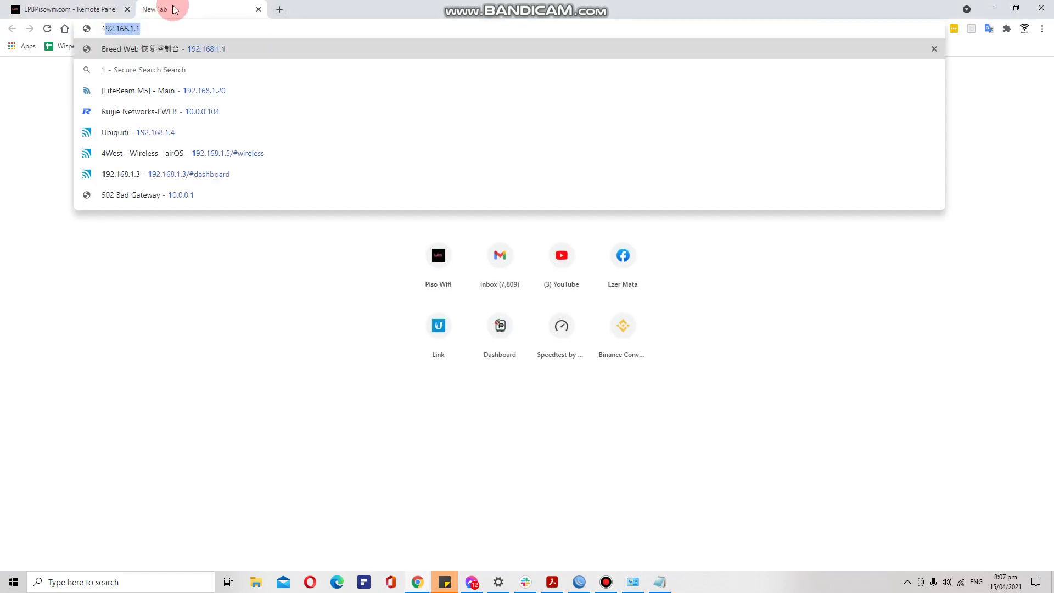
type("0.0.0.1")
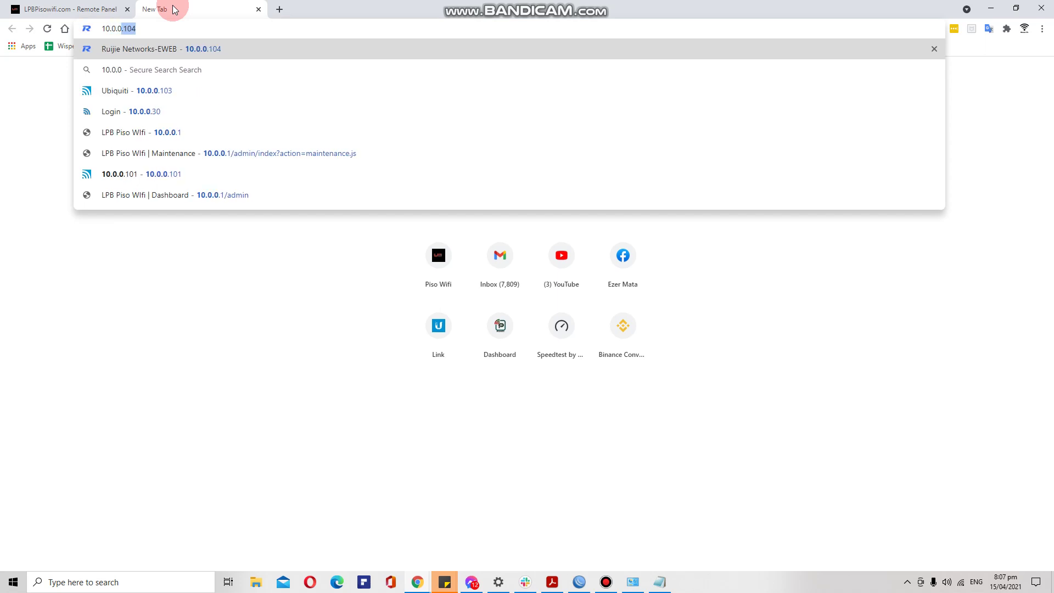
type("/admin")
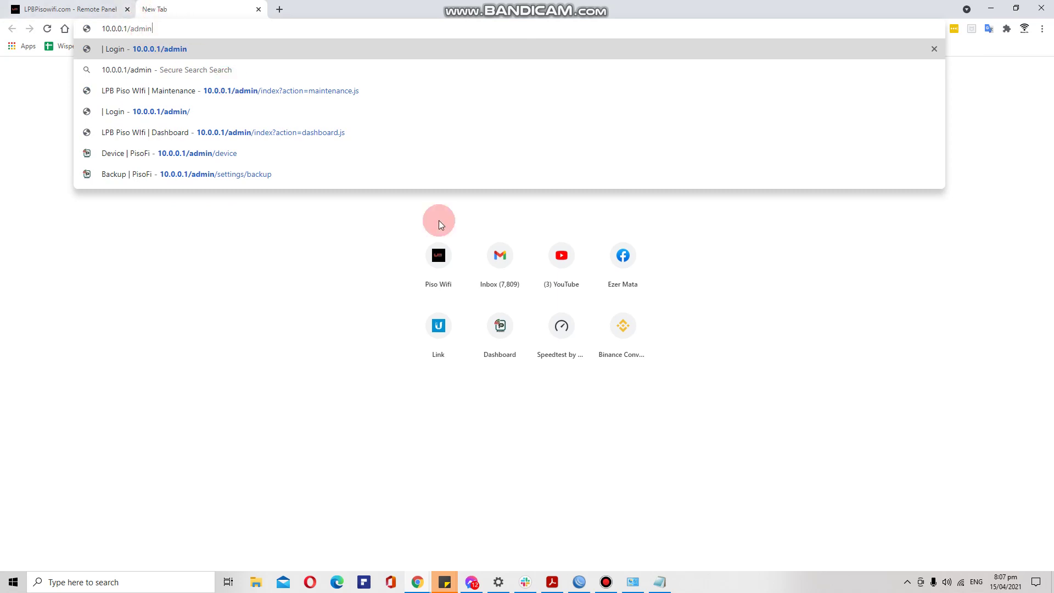
key("Return")
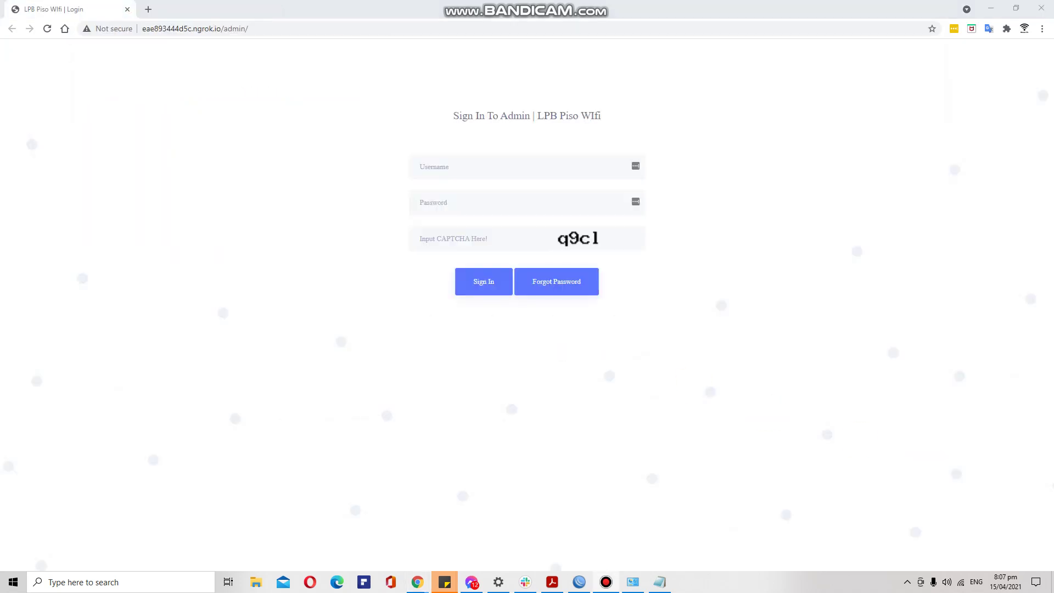
left_click(509, 161)
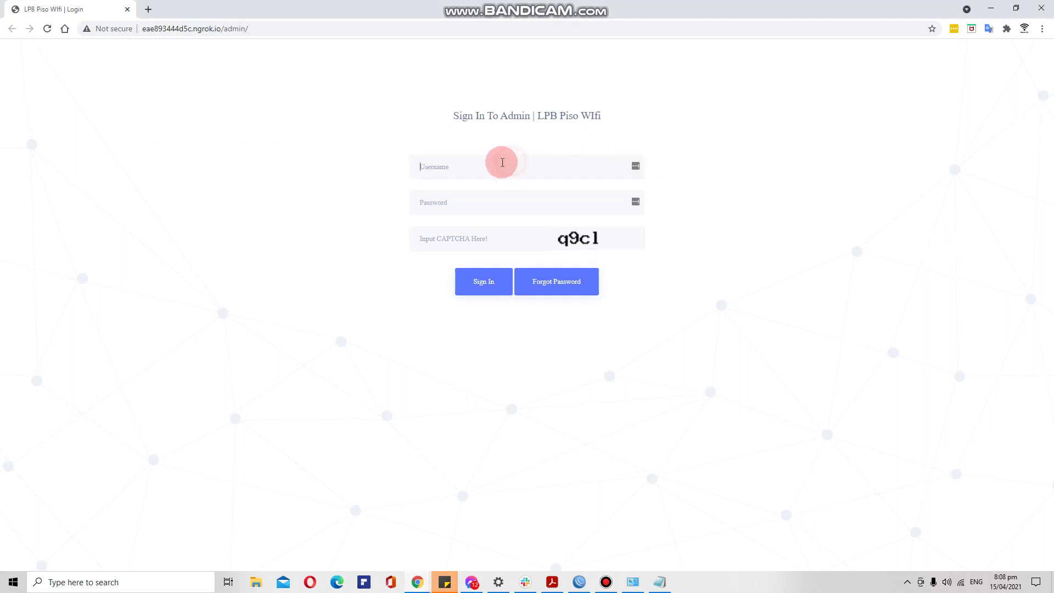
type("admin")
key("Tab")
type("123456")
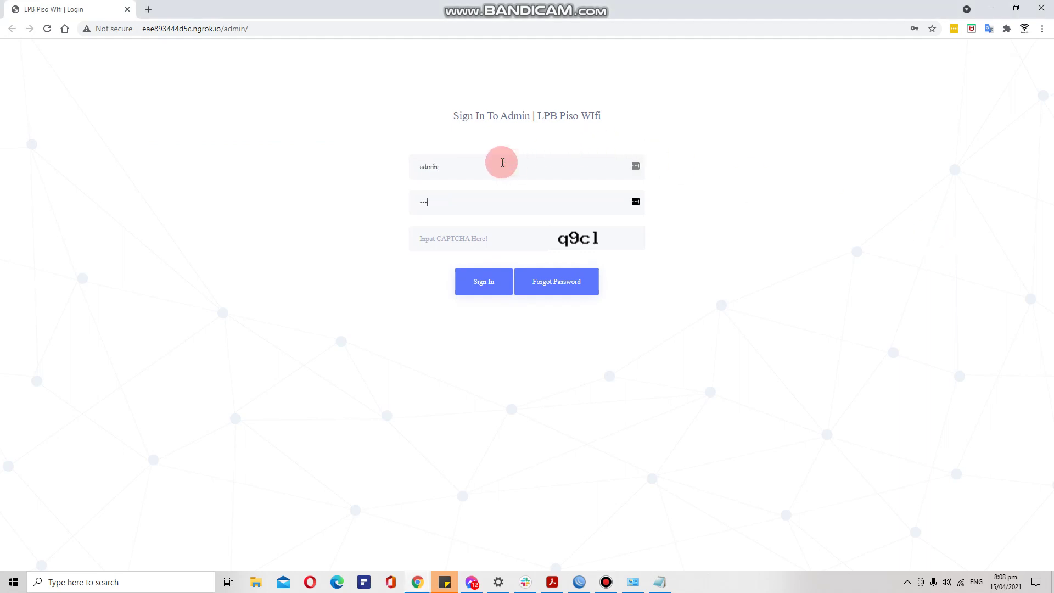
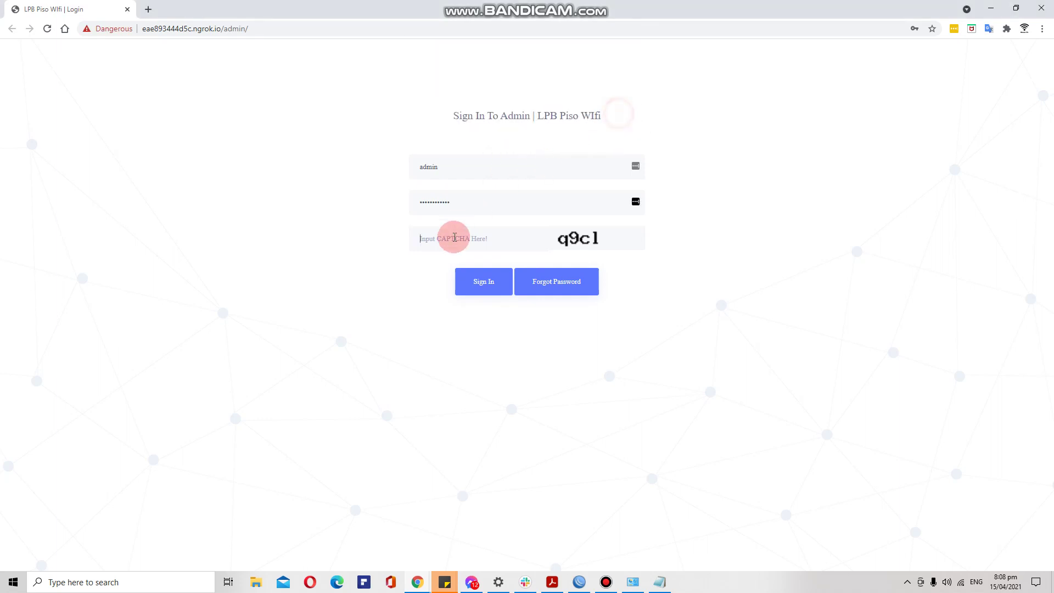
Enter the CAPTCHA code and sign in to the admin account.
left_click(455, 238)
type("q")
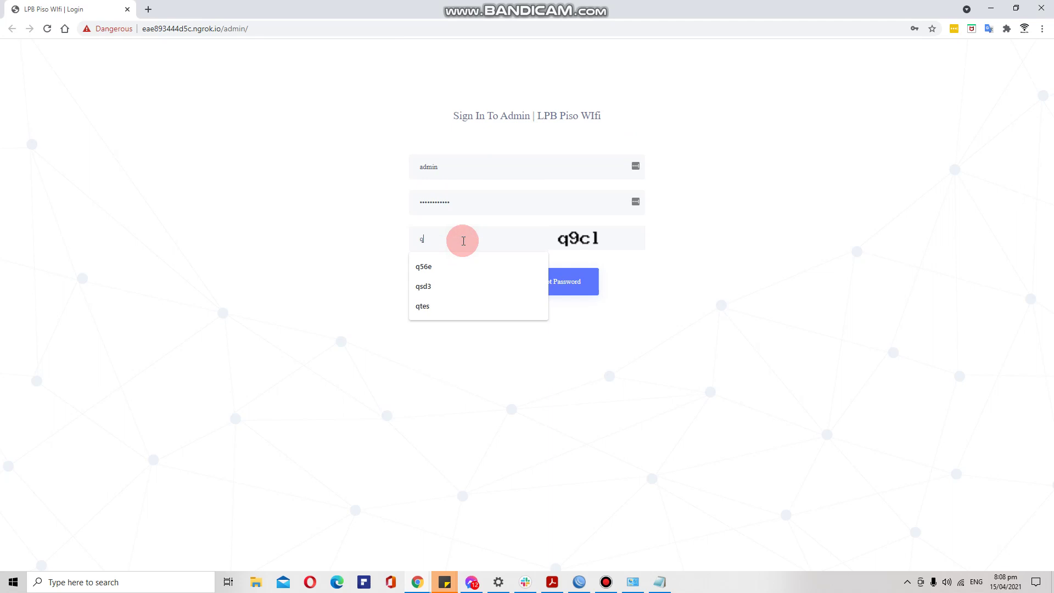
type("9cl")
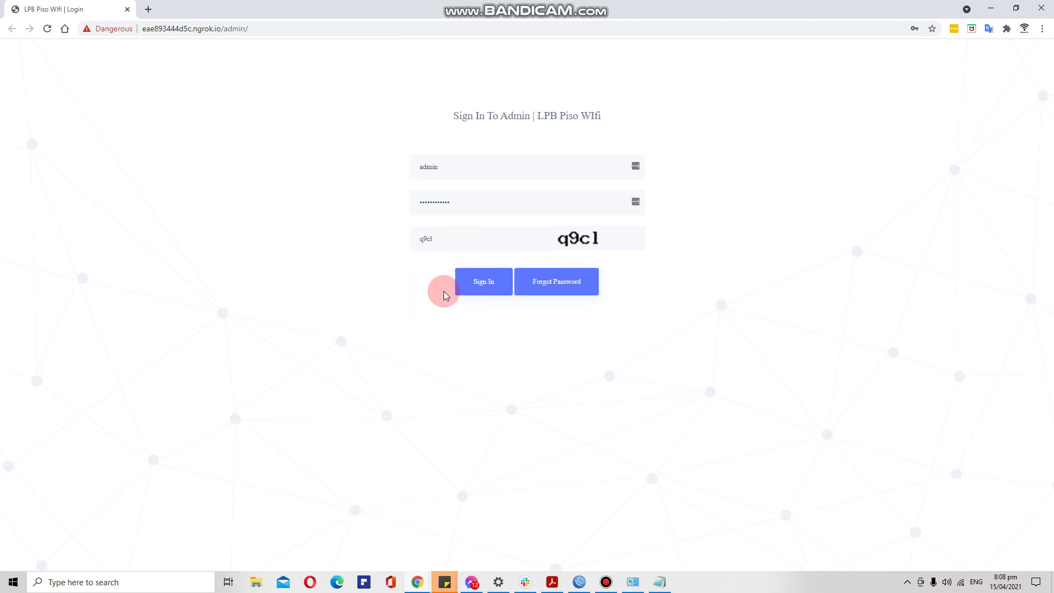
left_click(480, 283)
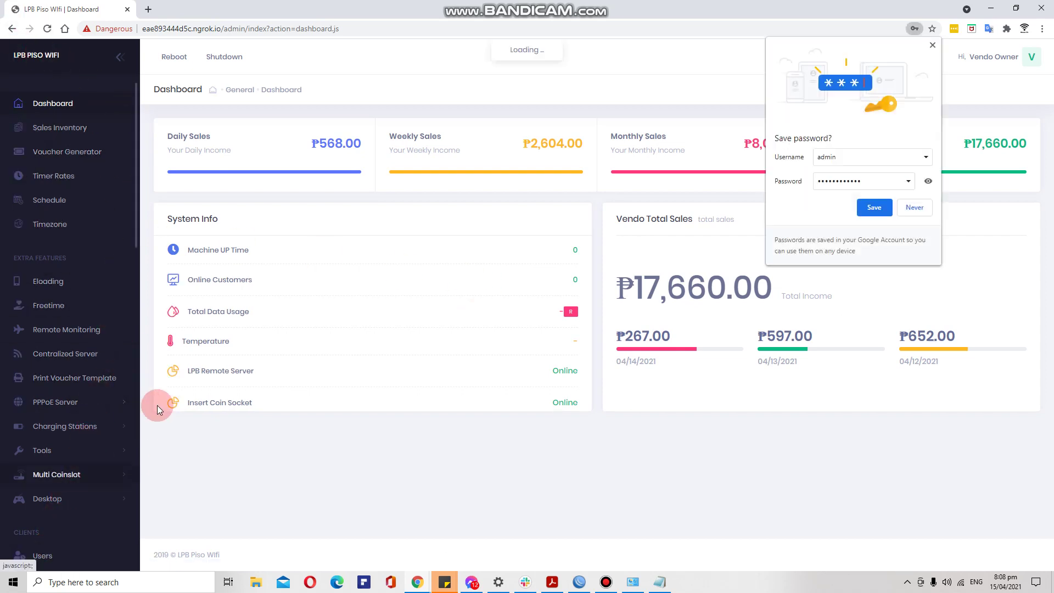
Open the Maintenance page under System in the sidebar.
scroll(104, 324, "down", 3)
scroll(103, 324, "down", 3)
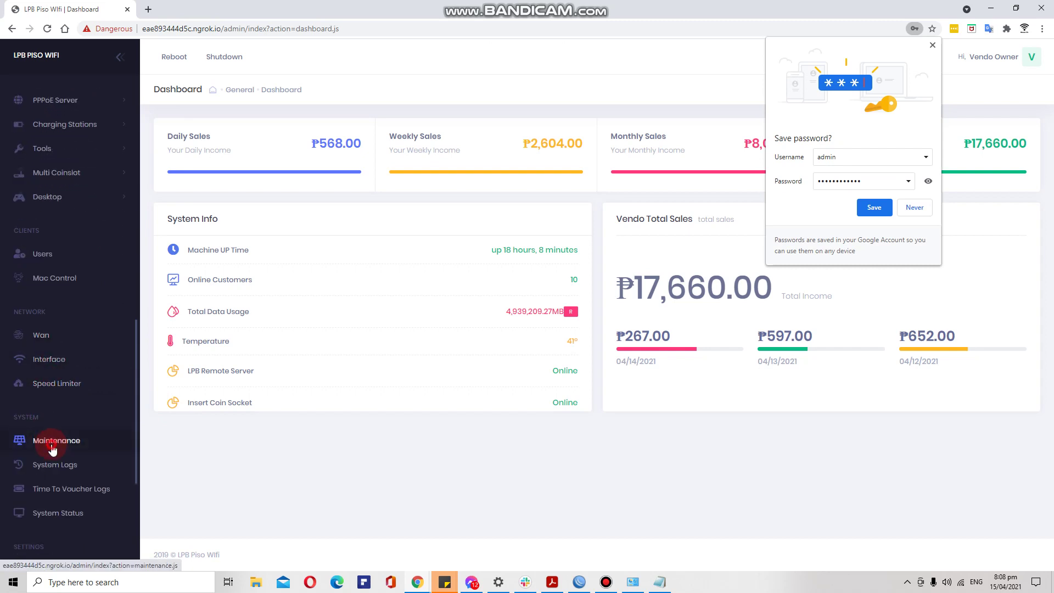
left_click(47, 447)
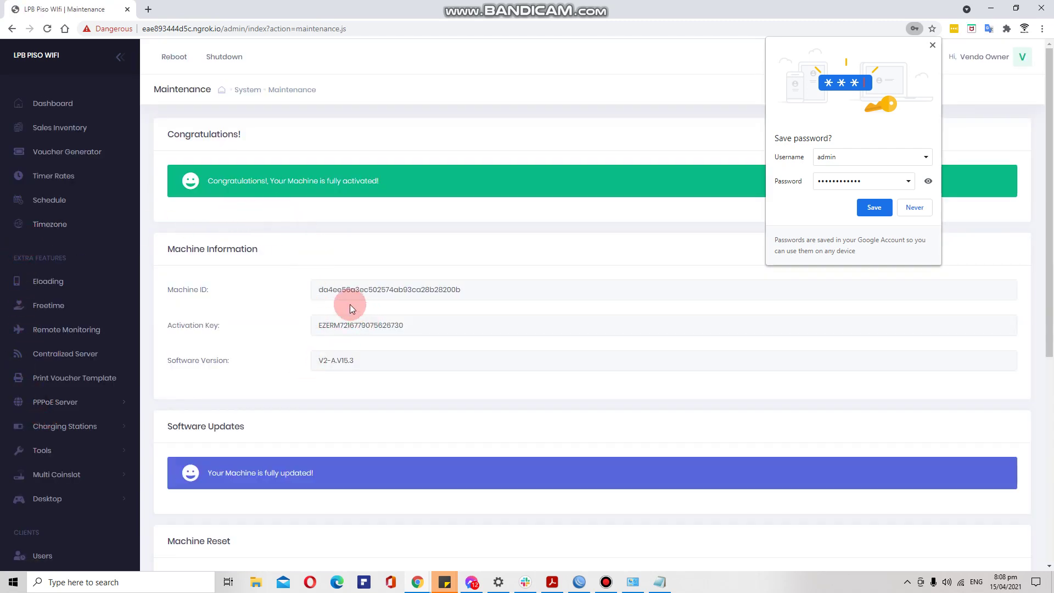
Copy the Machine ID value under Machine Information, then reselect the whole value.
left_click_drag(321, 288, 450, 292)
right_click(450, 292)
left_click(459, 304)
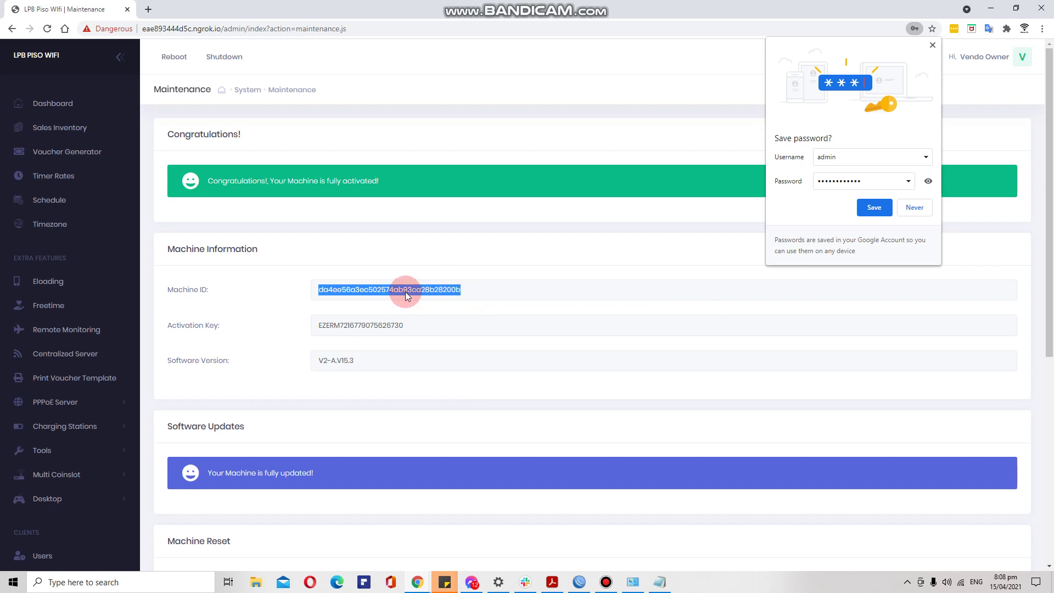
left_click(485, 283)
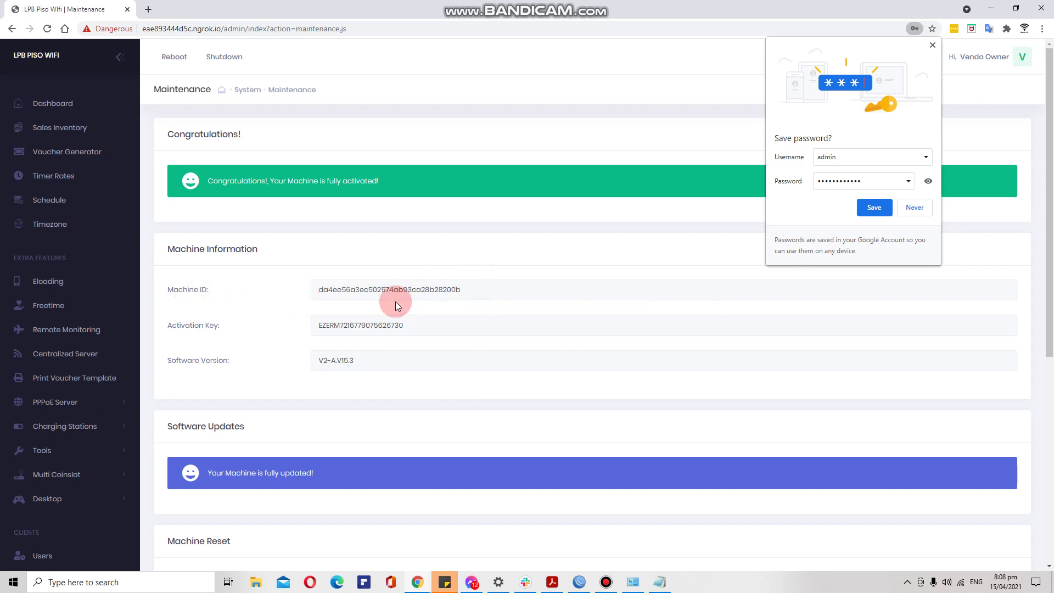
left_click_drag(462, 295, 322, 292)
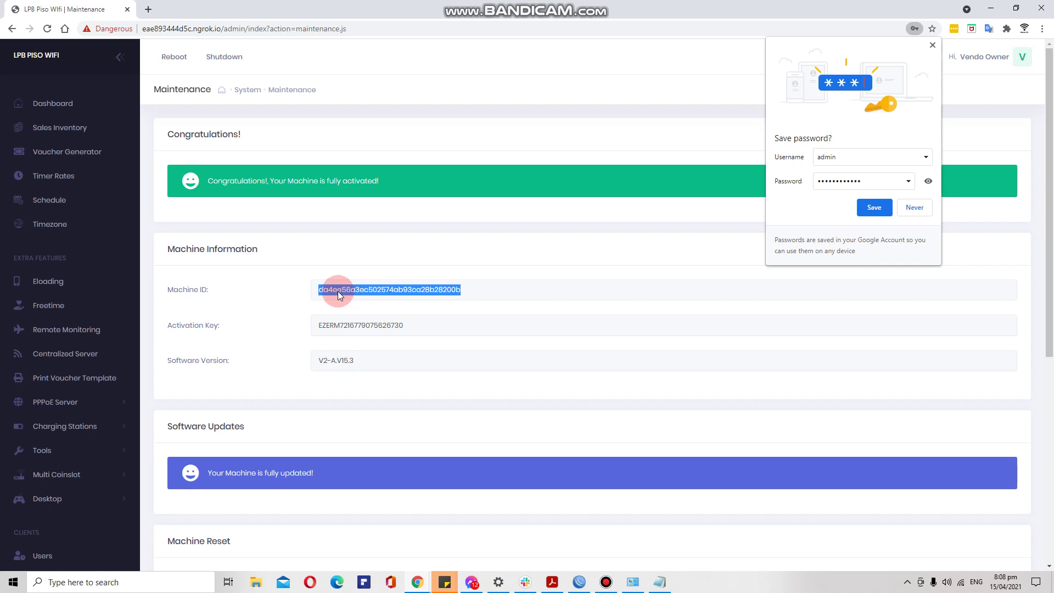
Minimize the admin window, switch to the LPBPisowifi.com Remote Panel, and select the Radius Server ID.
left_click(991, 8)
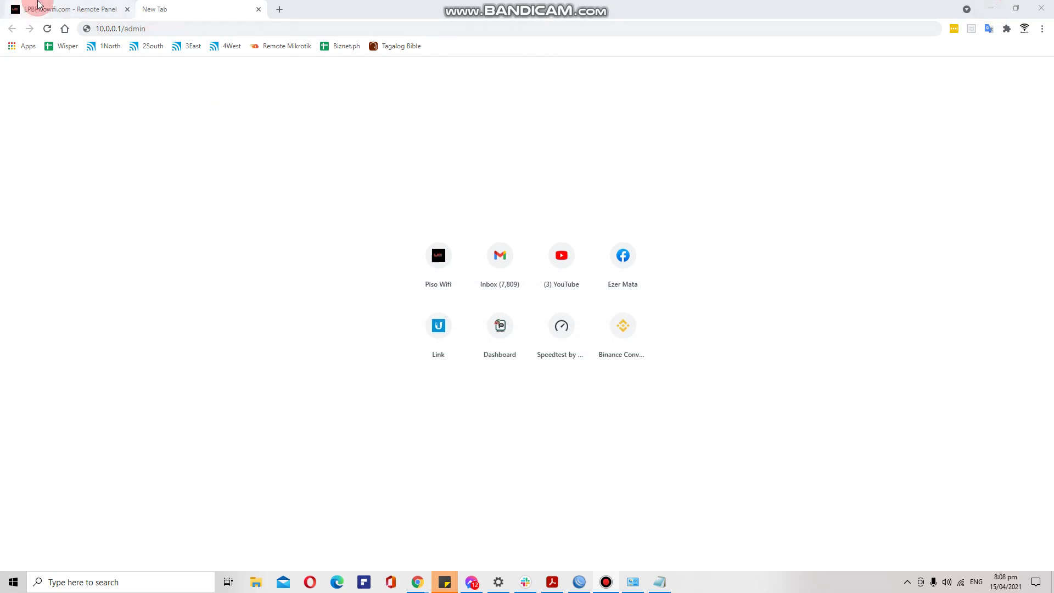
left_click(38, 5)
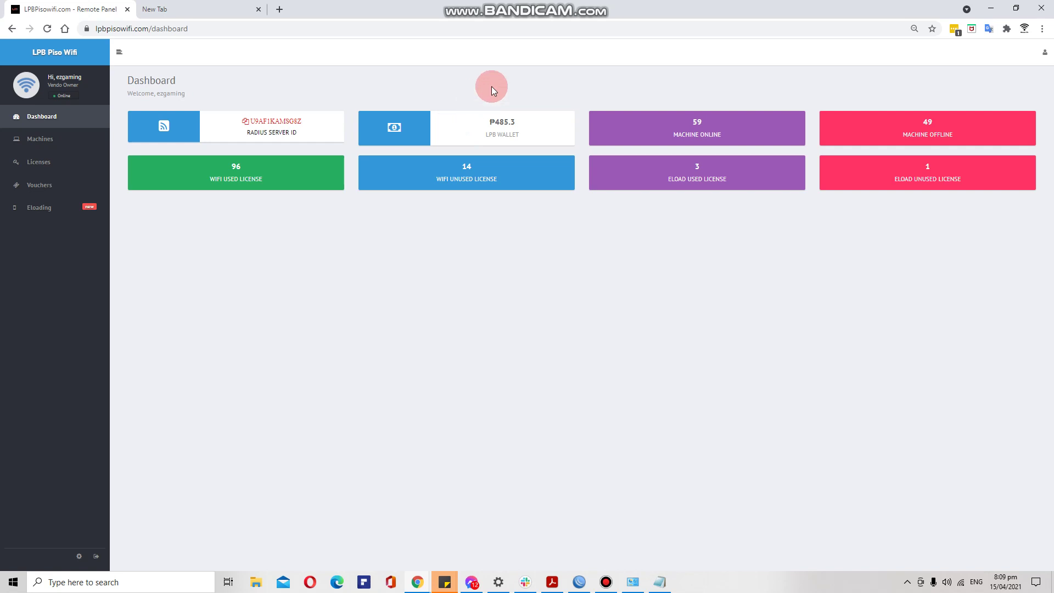
left_click(233, 121)
left_click_drag(249, 123, 322, 122)
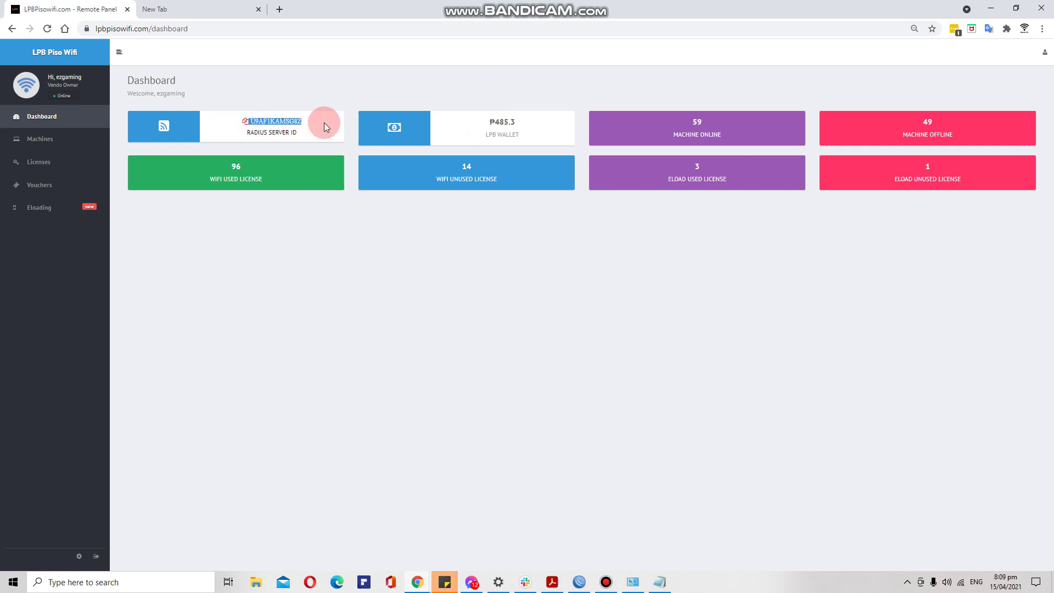